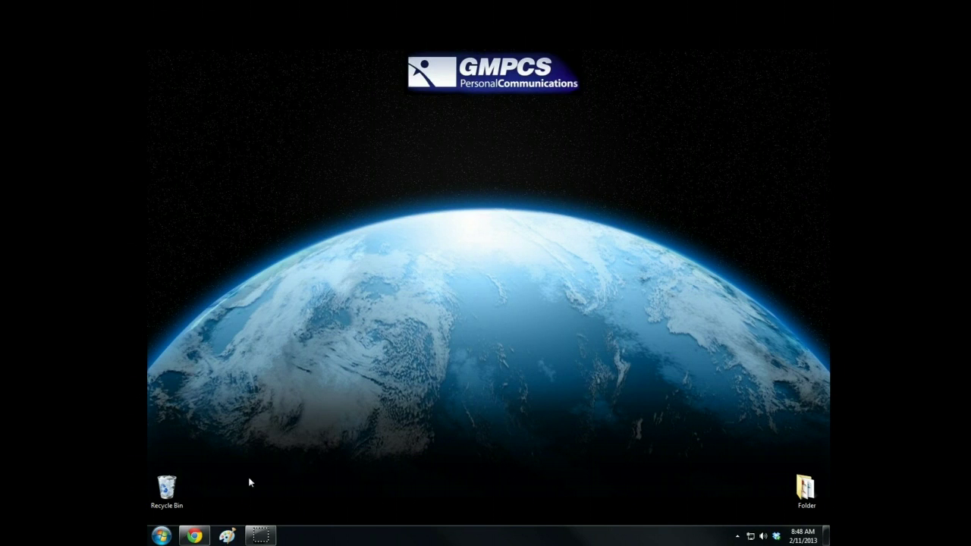
Download the USB Drivers zip from the Support page at isatphonelive.com in Chrome.
click(195, 536)
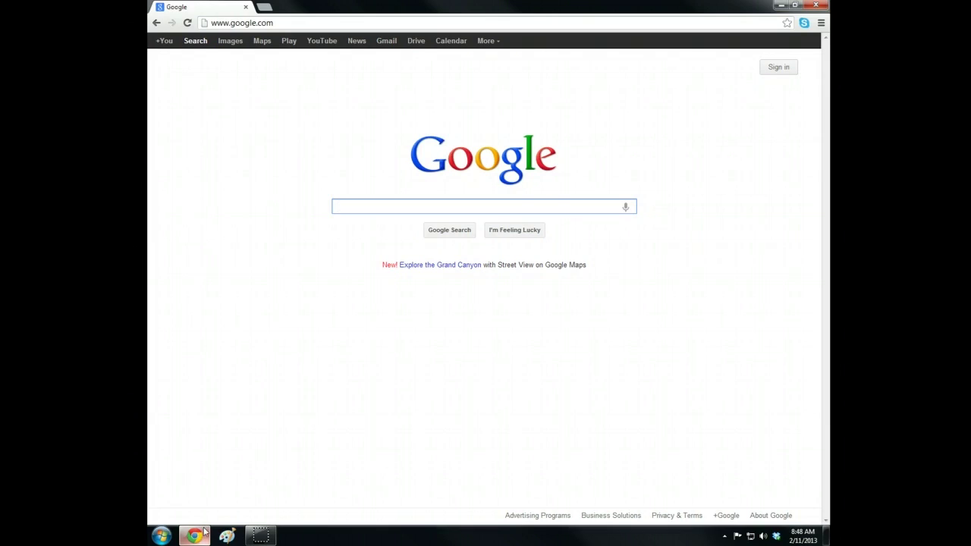
click(326, 21)
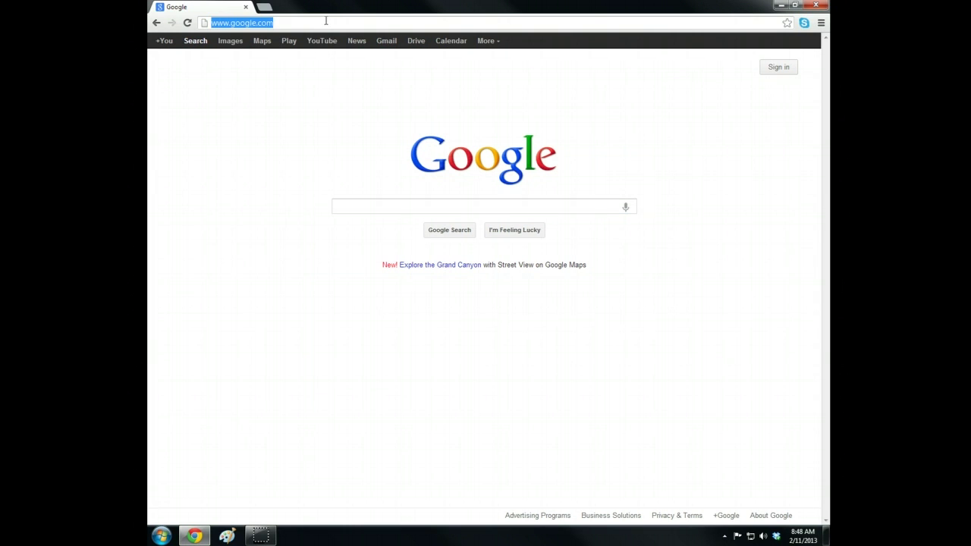
text(isatphoneliv)
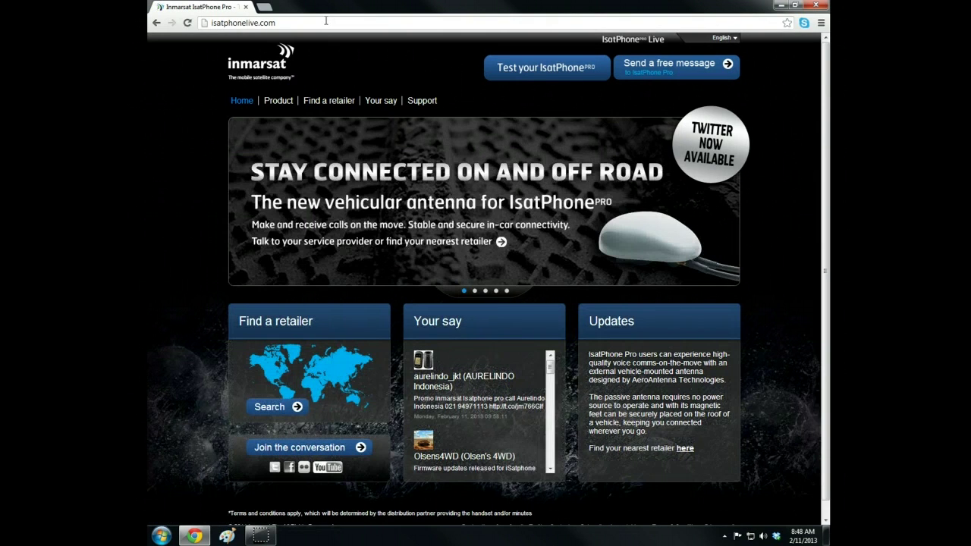
click(421, 101)
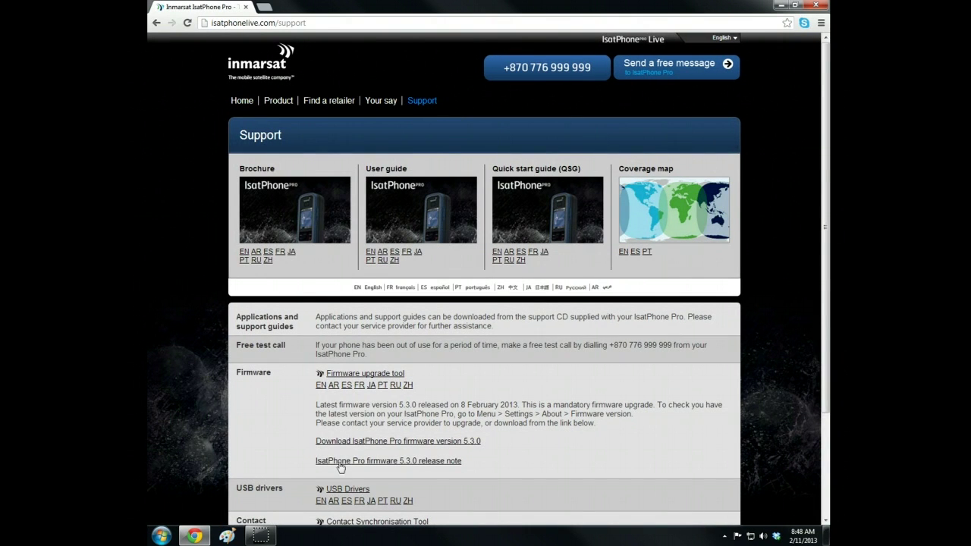
click(353, 488)
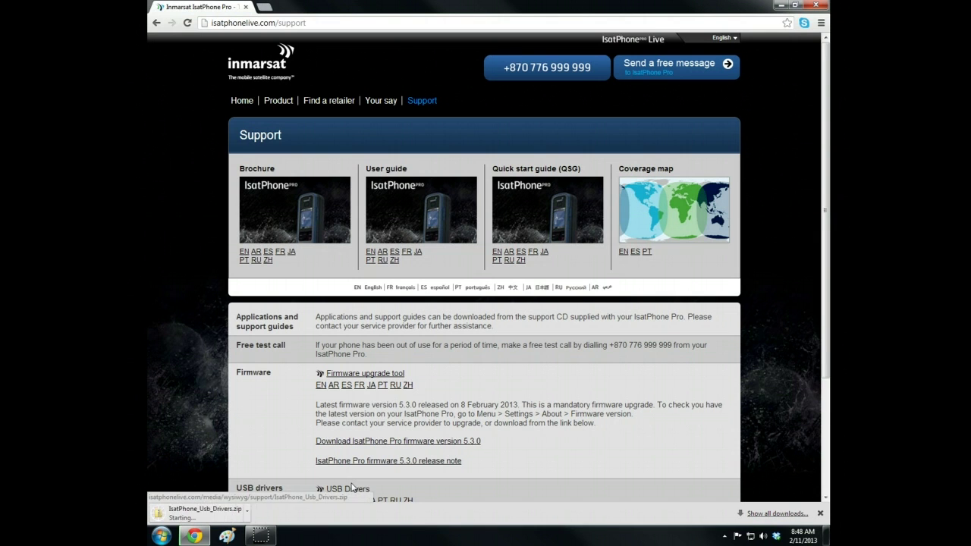
scroll(424, 466, down, 1)
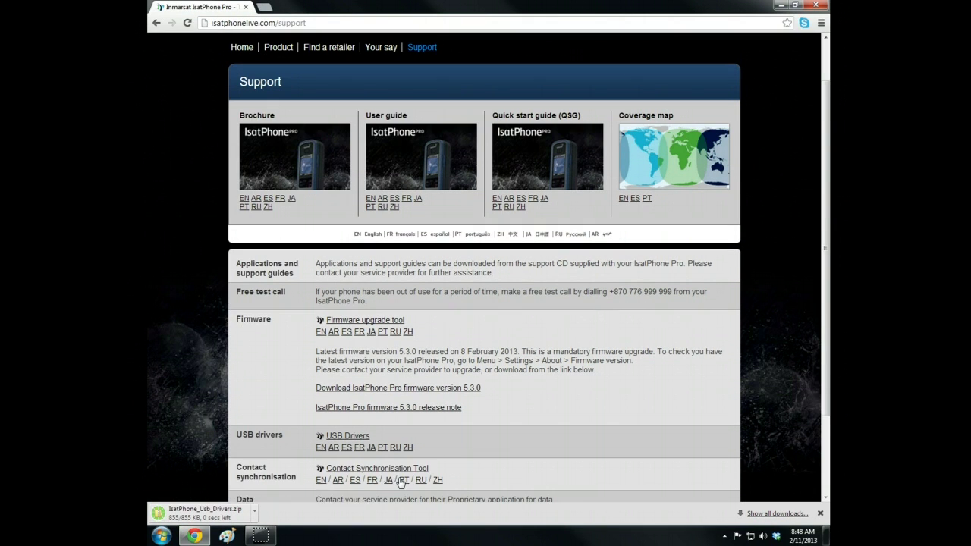
Extract the downloaded IsatPhone USB drivers zip into the Desktop folder.
click(777, 5)
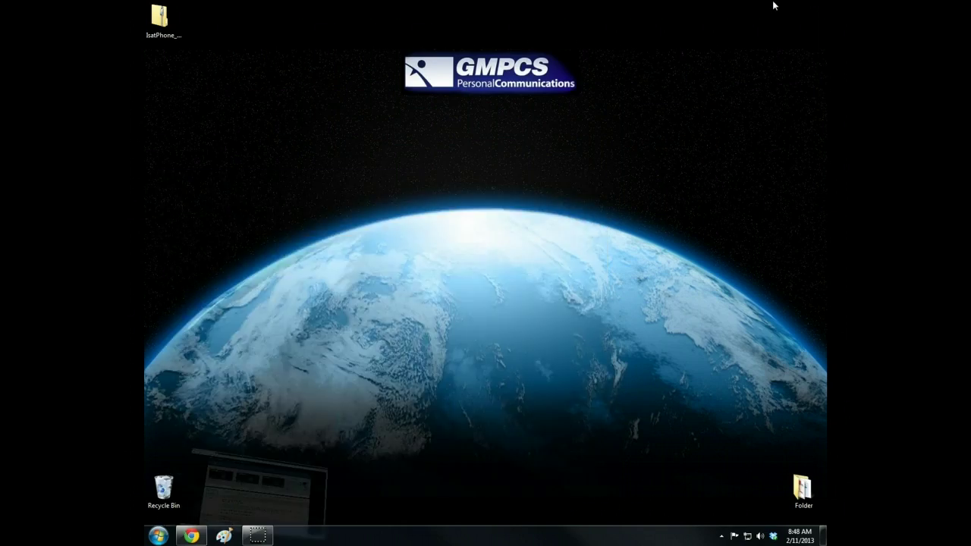
right_click(173, 19)
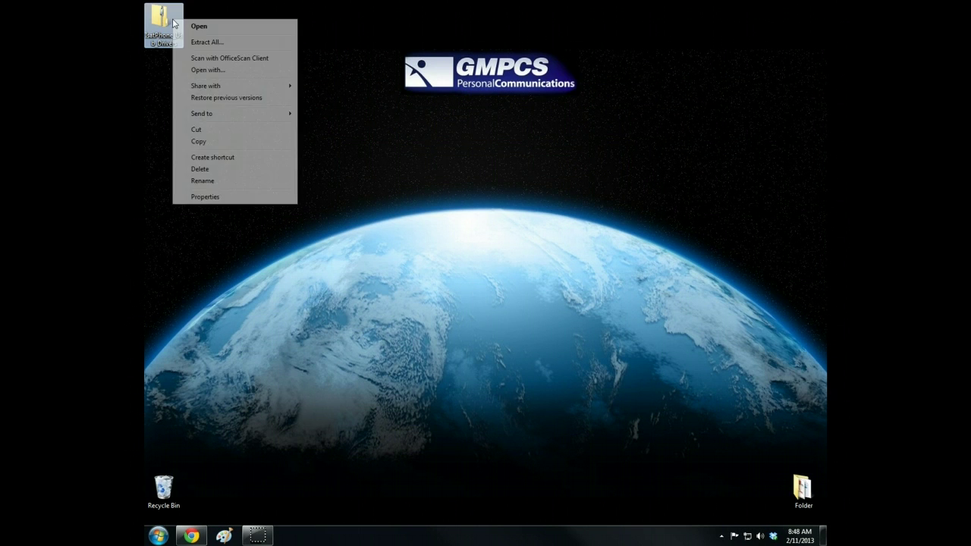
click(212, 43)
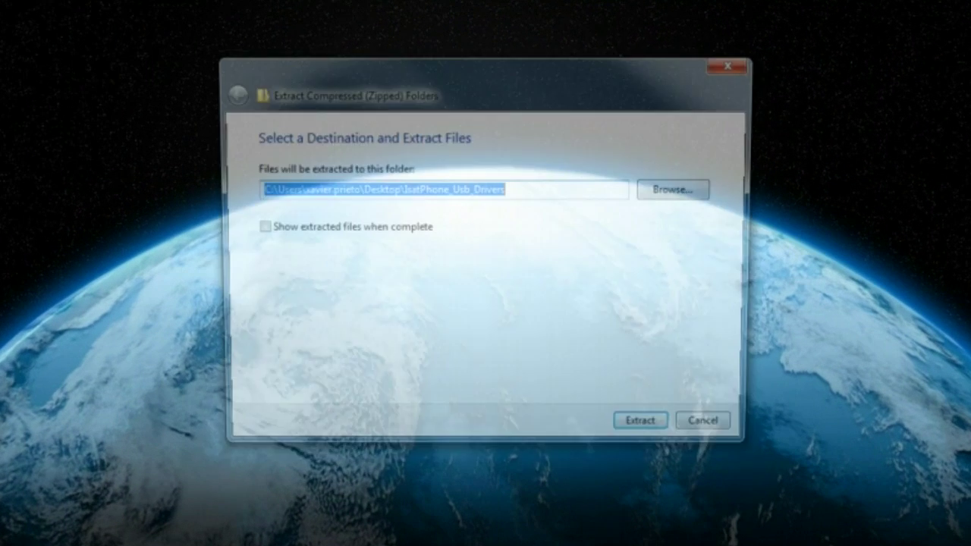
click(713, 196)
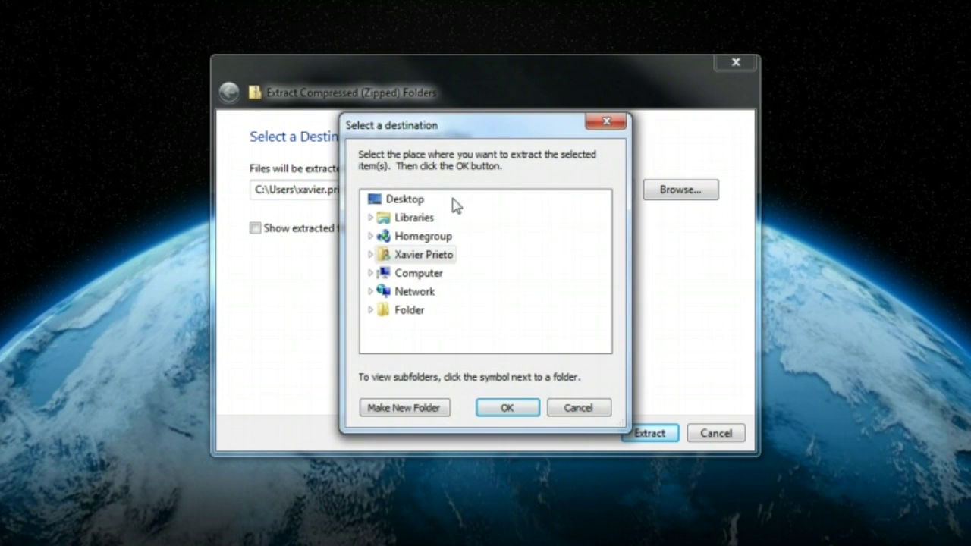
click(421, 207)
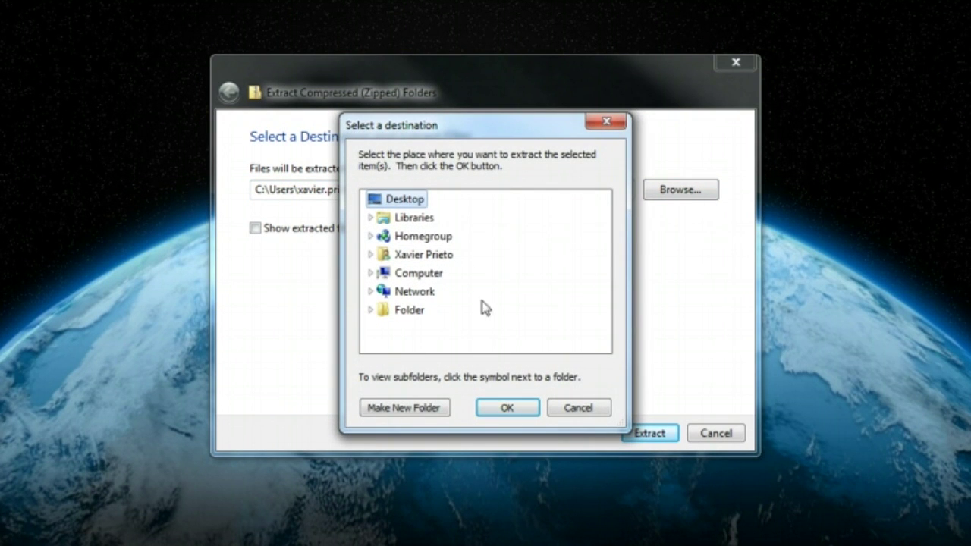
click(519, 409)
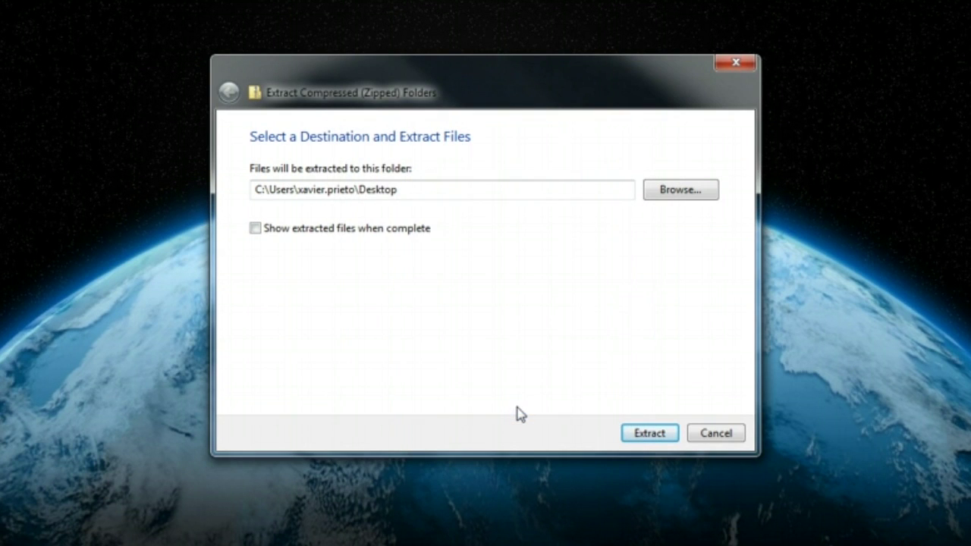
click(640, 436)
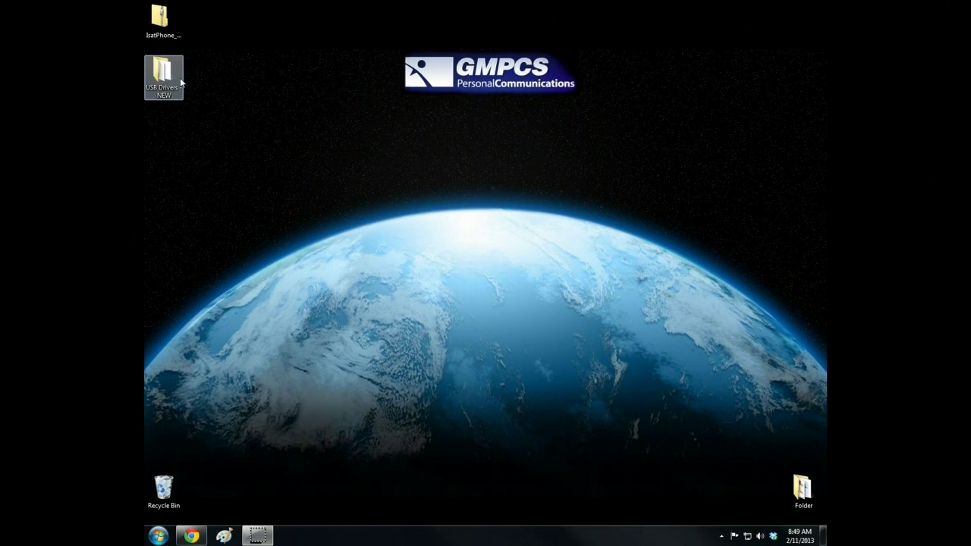
Run Setup from 'USB Drivers - NEW' to install the IsatPhone Pro USB drivers.
double_click(180, 78)
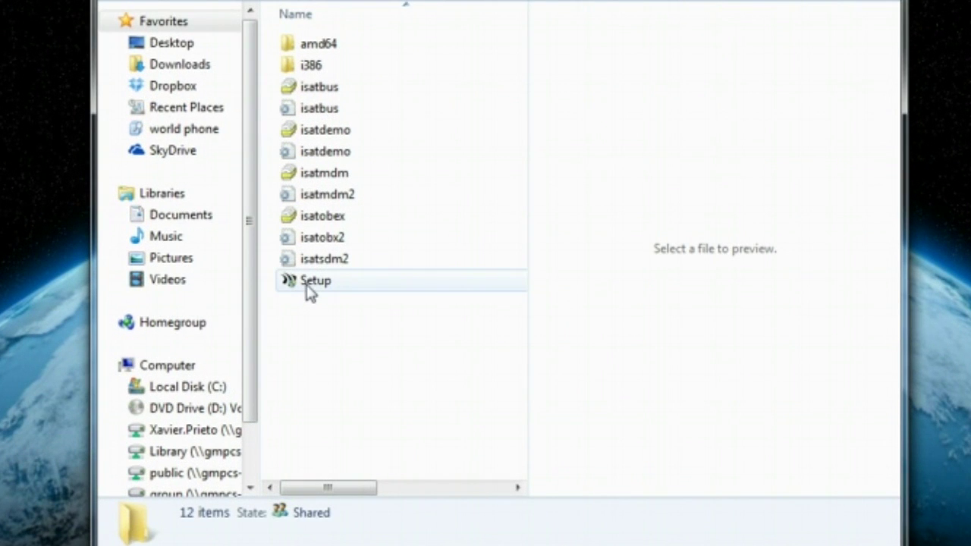
double_click(311, 285)
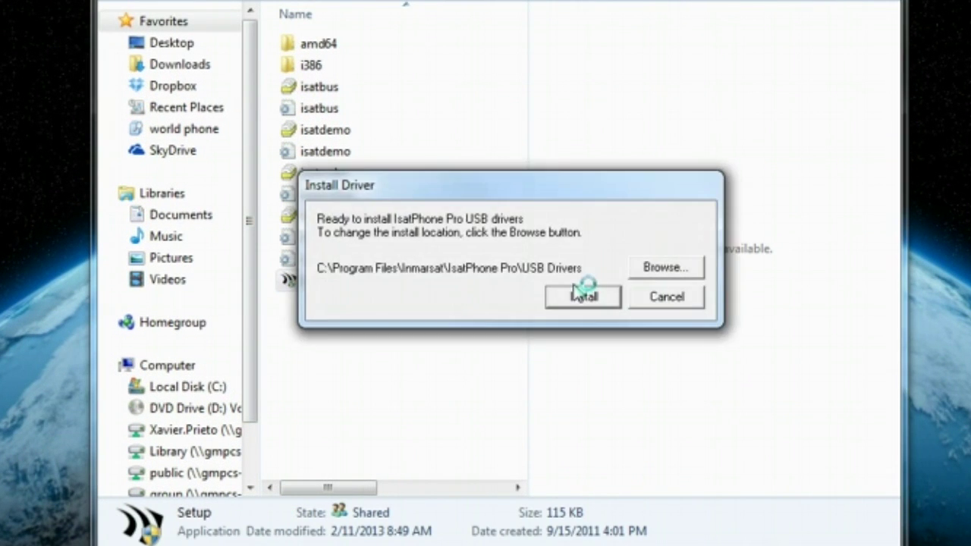
click(577, 294)
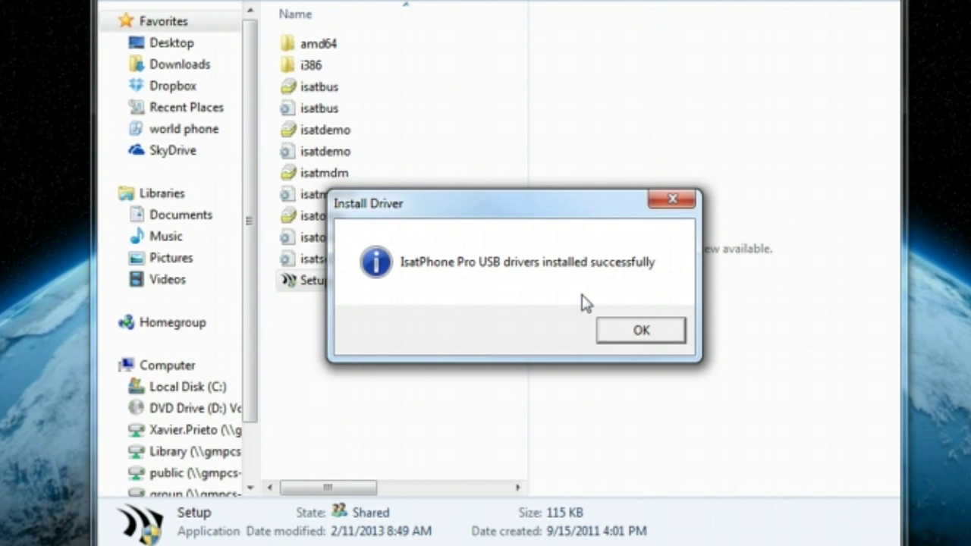
click(637, 331)
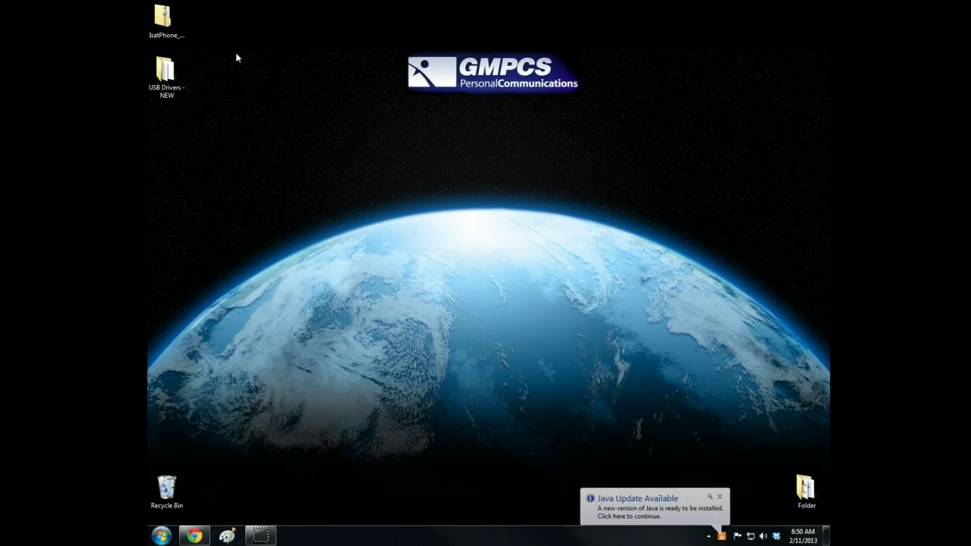
Download the Firmware upgrade tool and IsatPhone Pro firmware 5.3.0 zips from the support page.
click(205, 536)
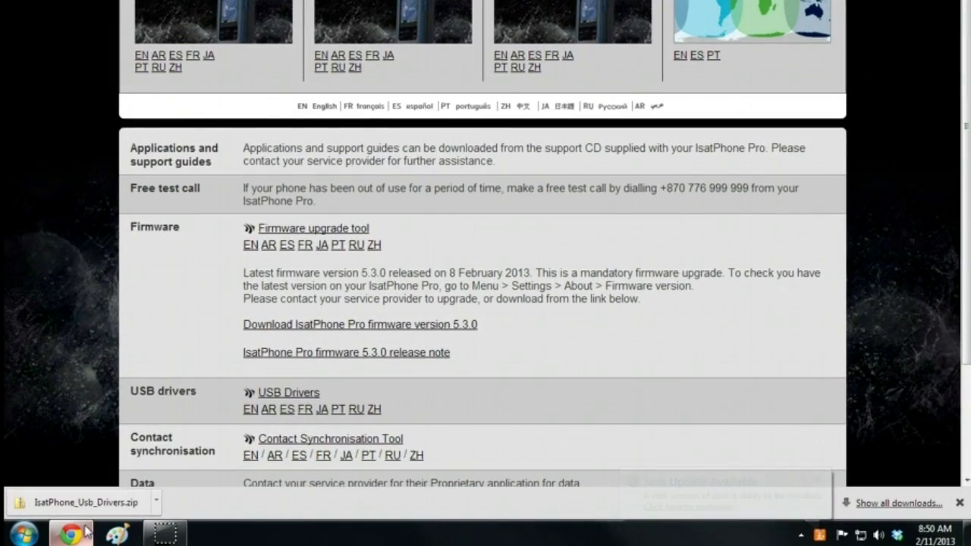
click(361, 234)
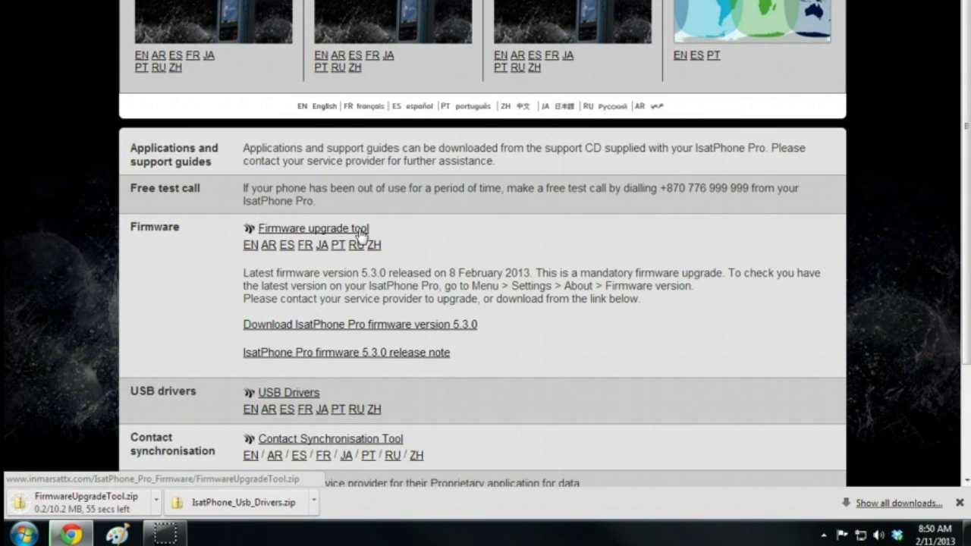
click(359, 325)
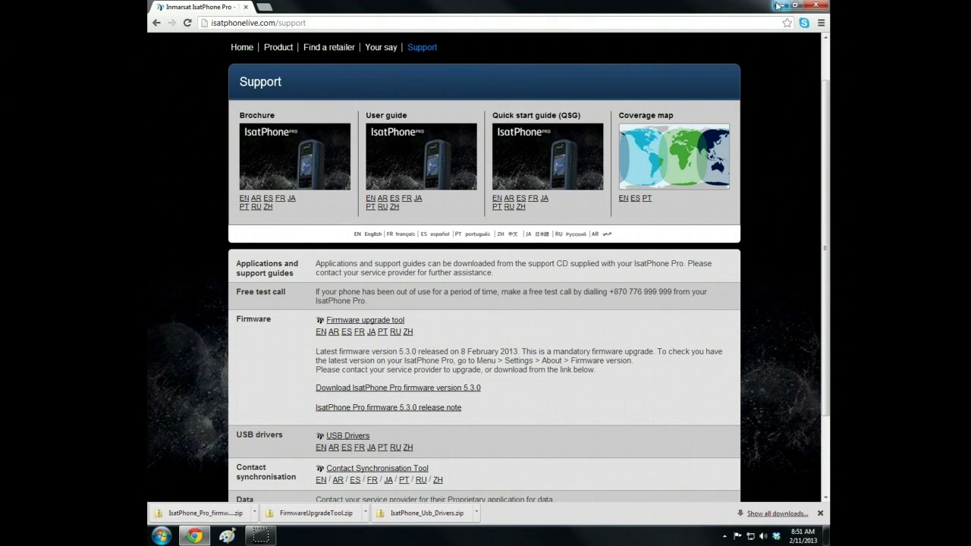
click(777, 6)
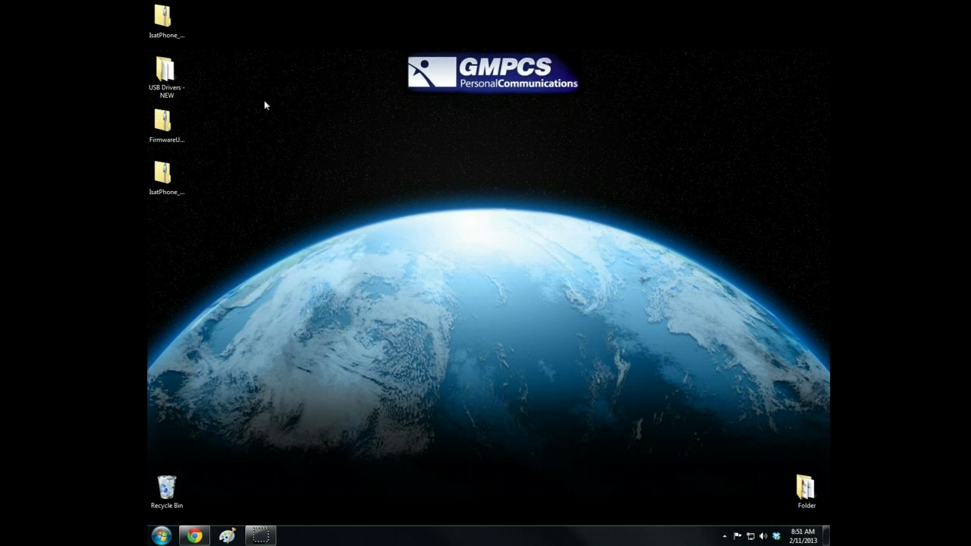
Extract the firmware upgrade tool zip onto the Desktop.
right_click(170, 118)
click(209, 139)
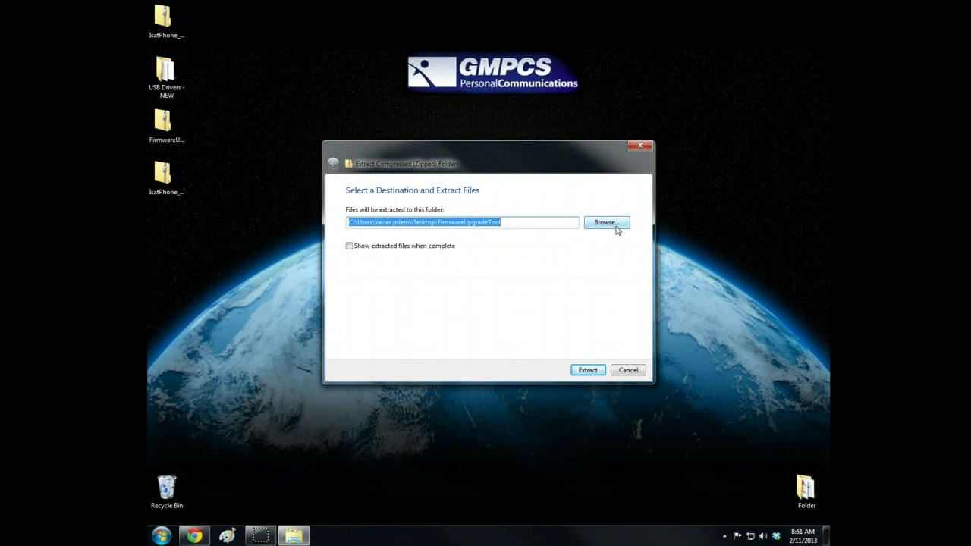
click(616, 226)
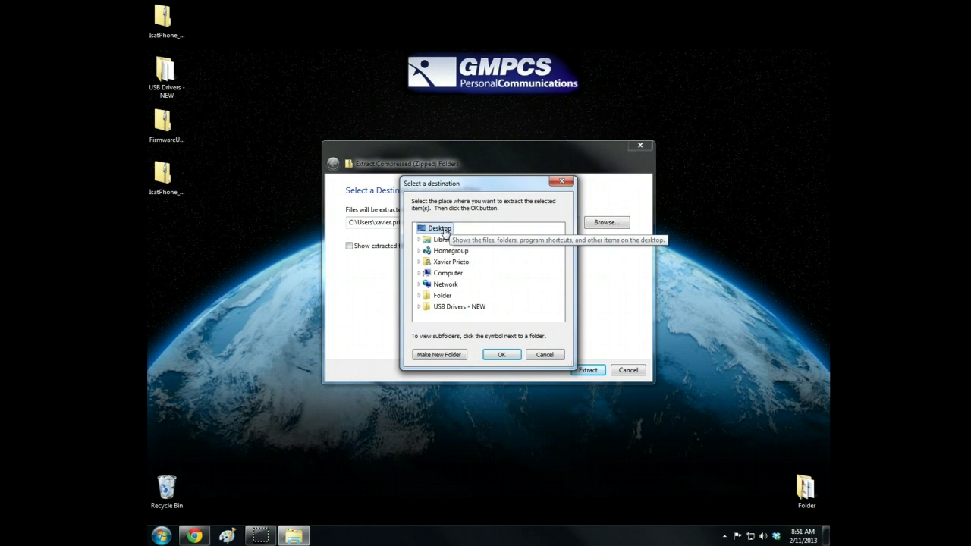
click(501, 356)
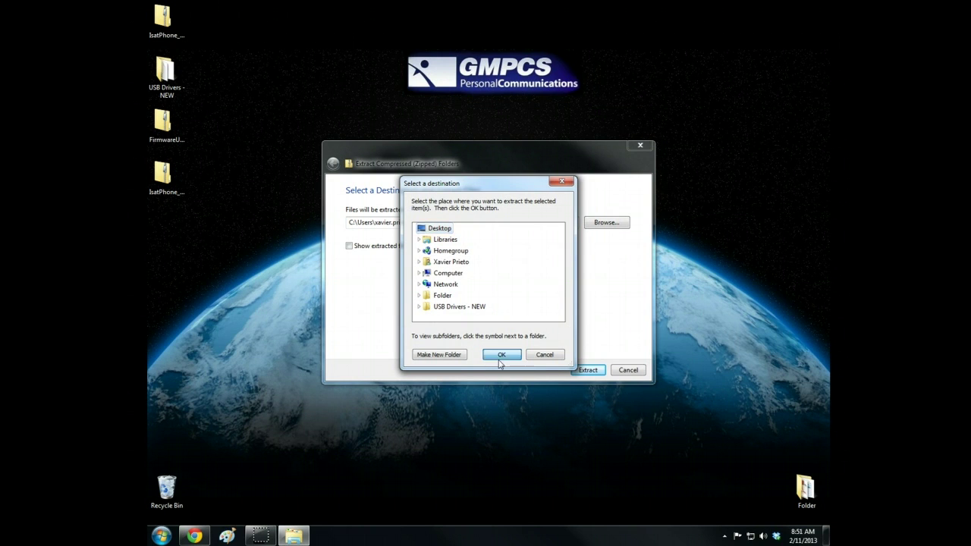
click(579, 371)
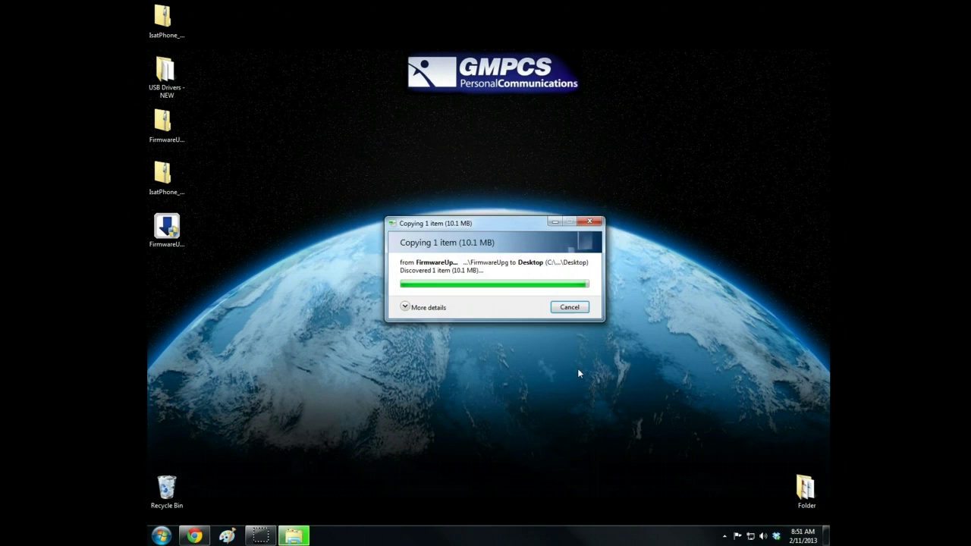
Extract the IsatPhone Pro firmware 5.3.0 zip onto the Desktop.
right_click(168, 186)
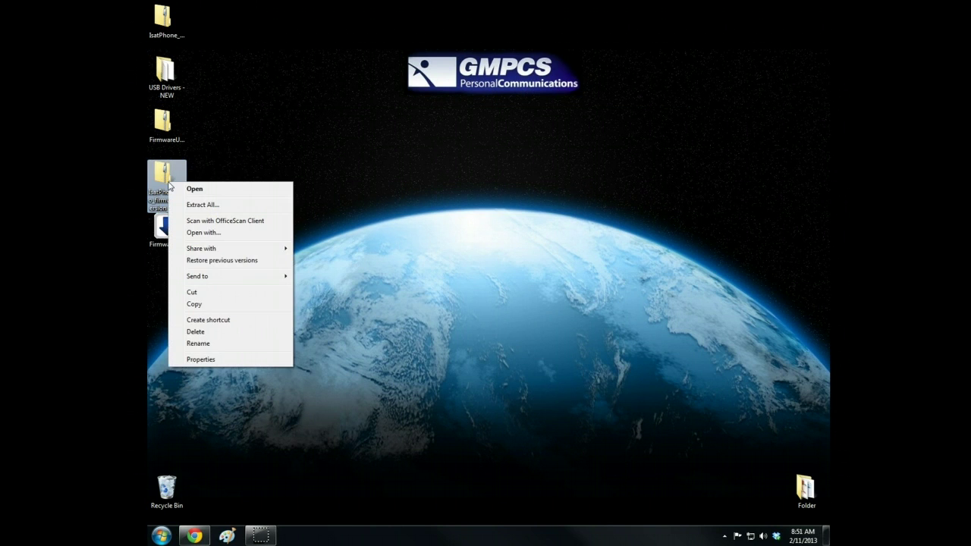
click(199, 204)
click(603, 223)
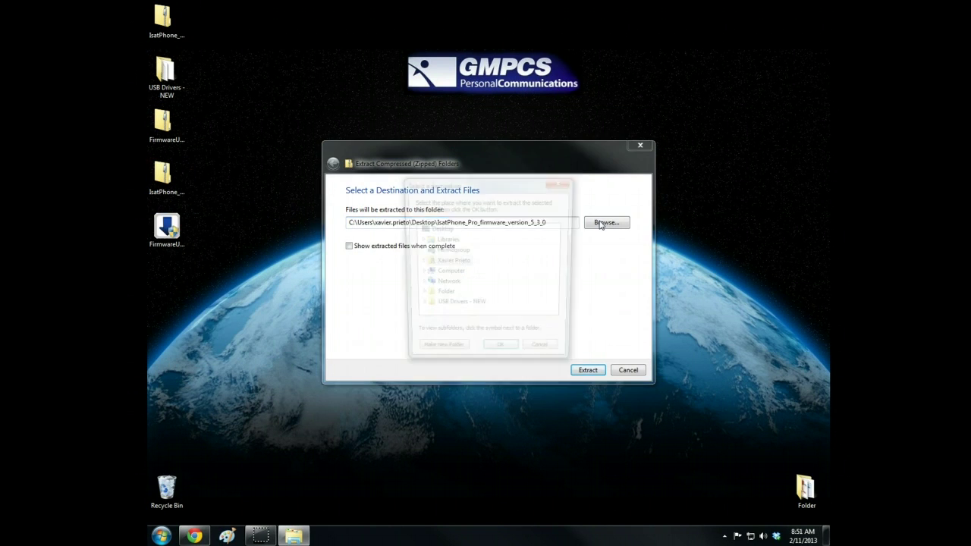
click(459, 228)
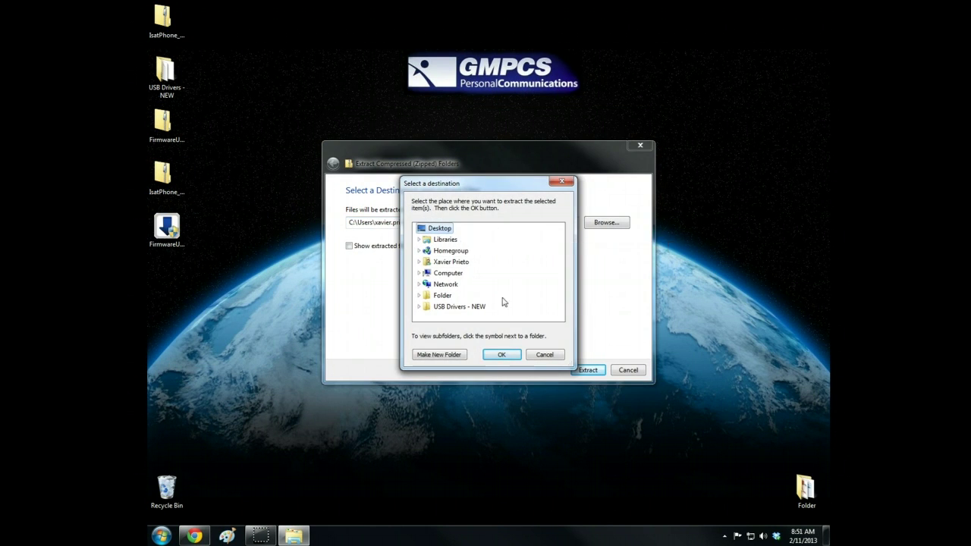
click(501, 354)
click(588, 371)
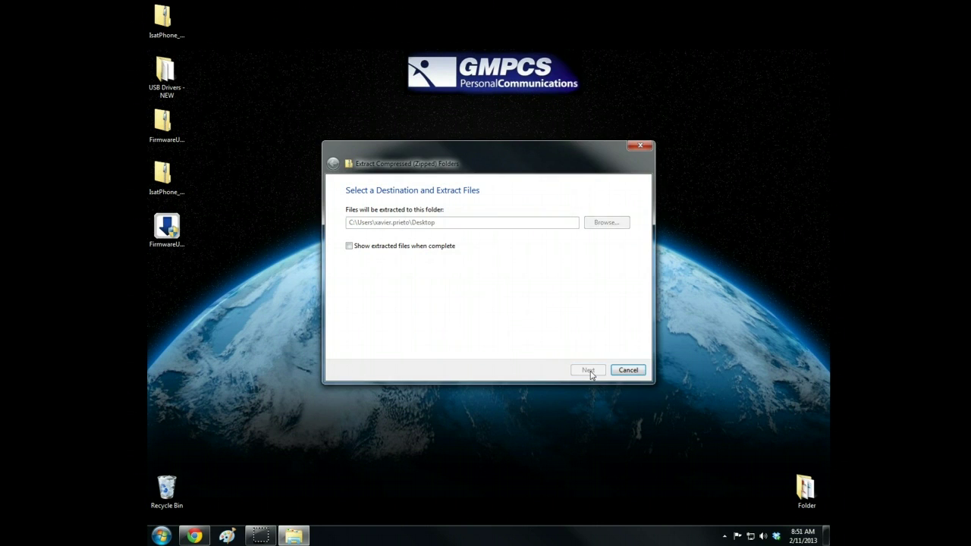
Install the upgrade tool to its default folder, accepting the license, and run it on finish.
double_click(167, 227)
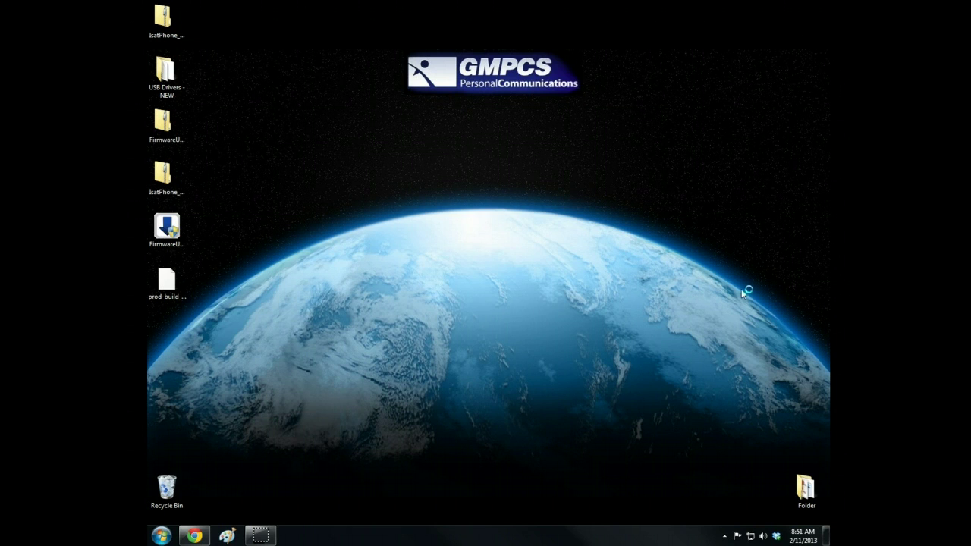
click(488, 292)
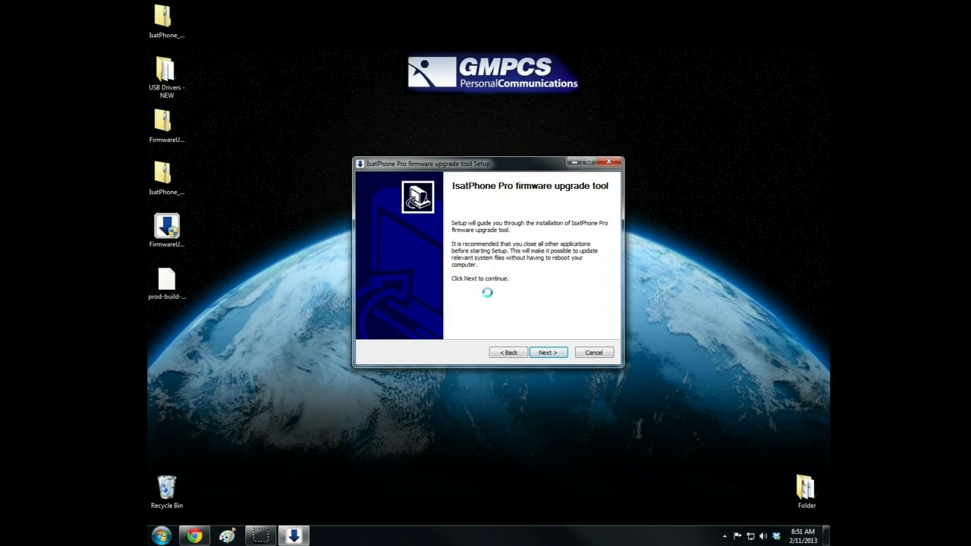
click(549, 353)
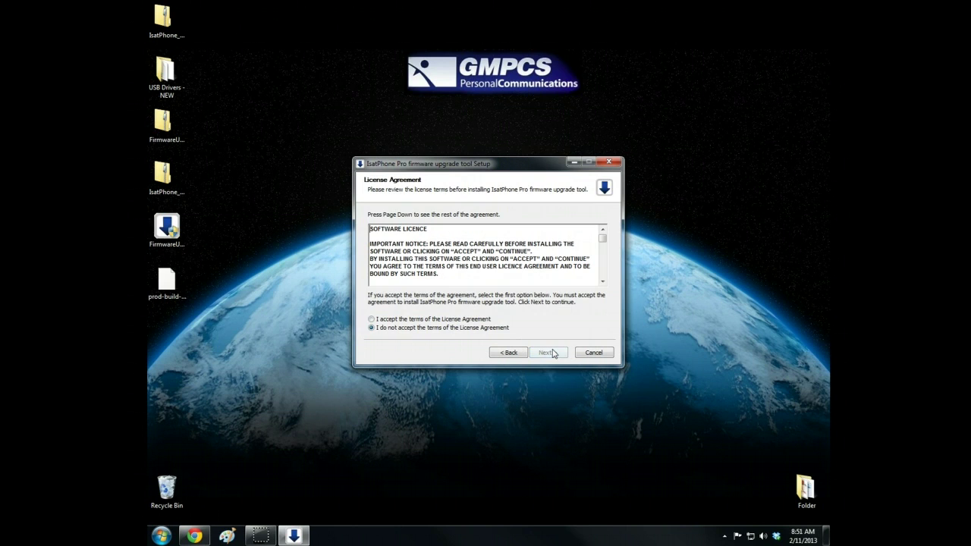
key(Up)
click(553, 354)
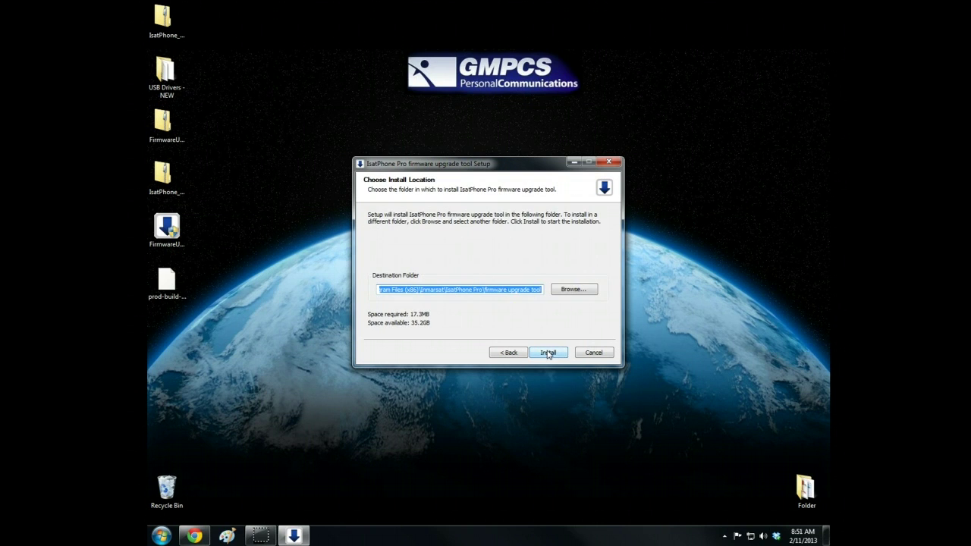
click(548, 353)
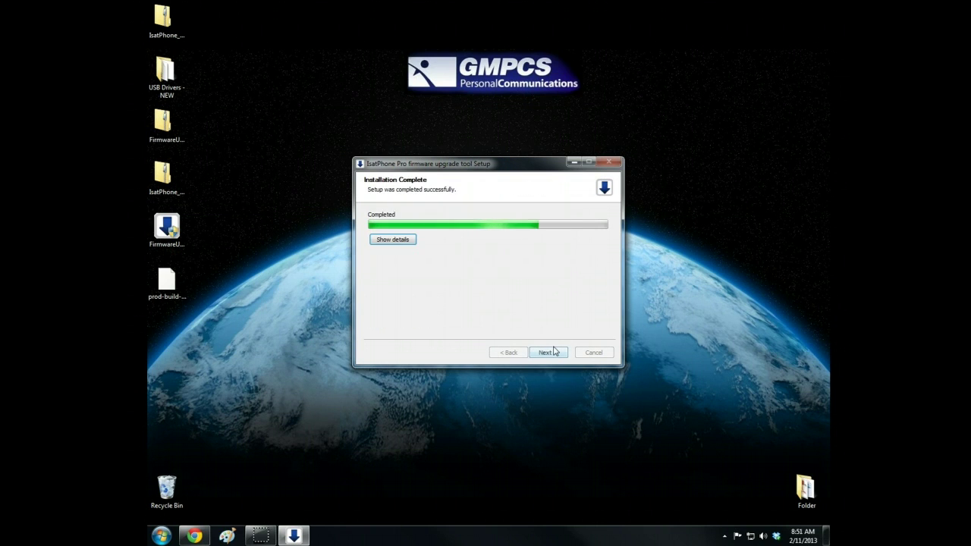
click(554, 355)
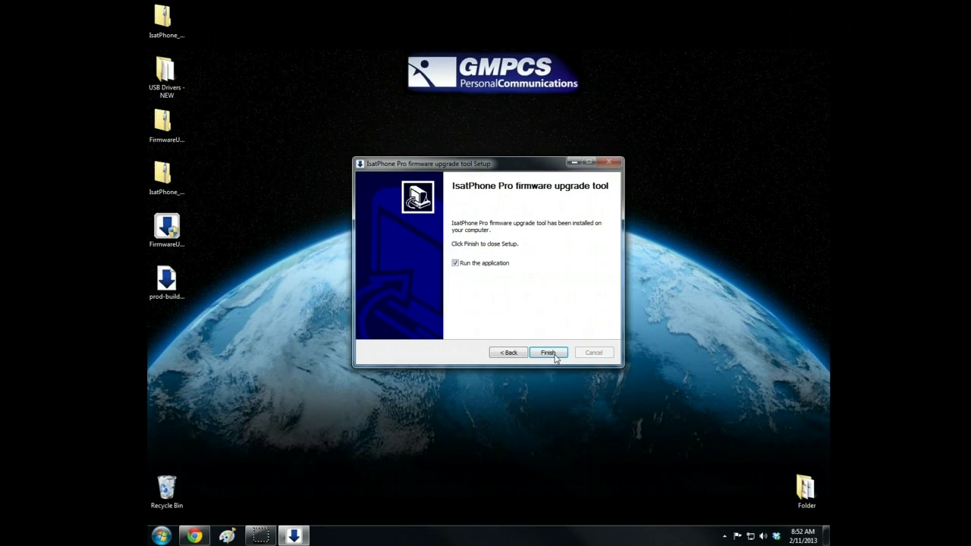
click(554, 354)
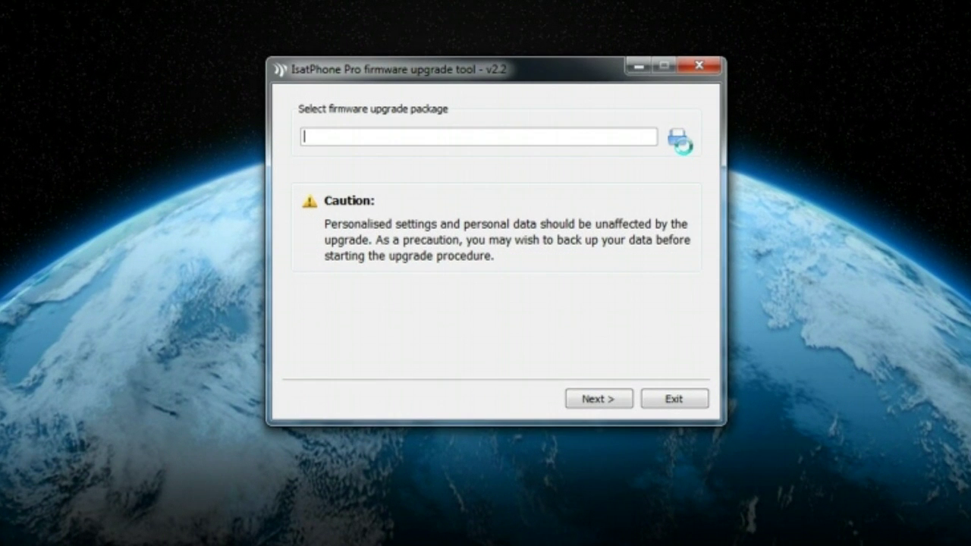
Choose prod-build-v5.3.0-DFU.fpk from the Desktop as the firmware package.
click(679, 141)
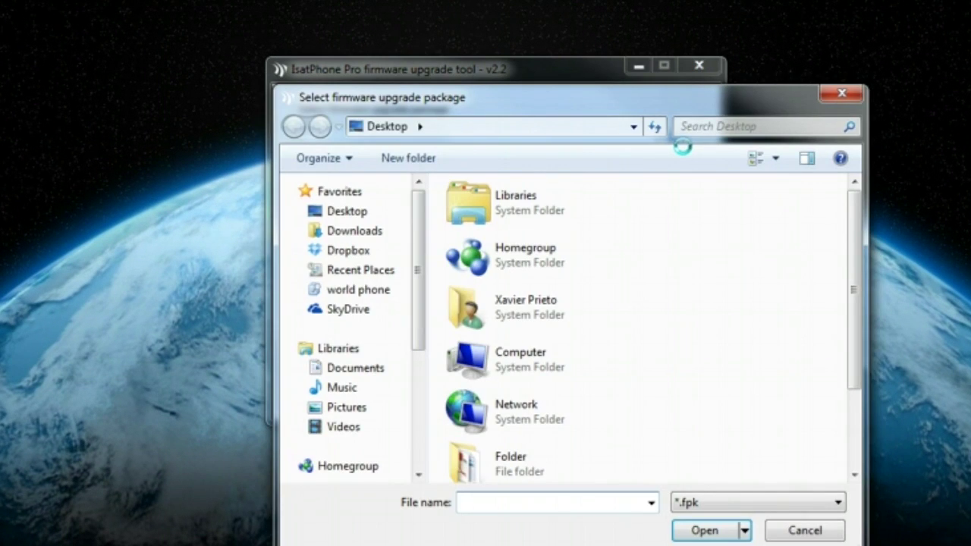
click(358, 213)
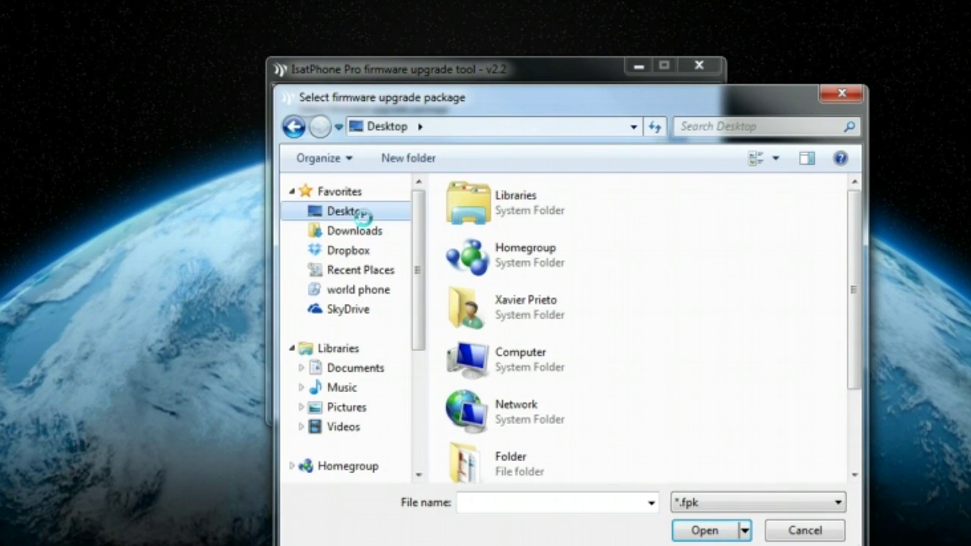
drag(856, 265, 867, 344)
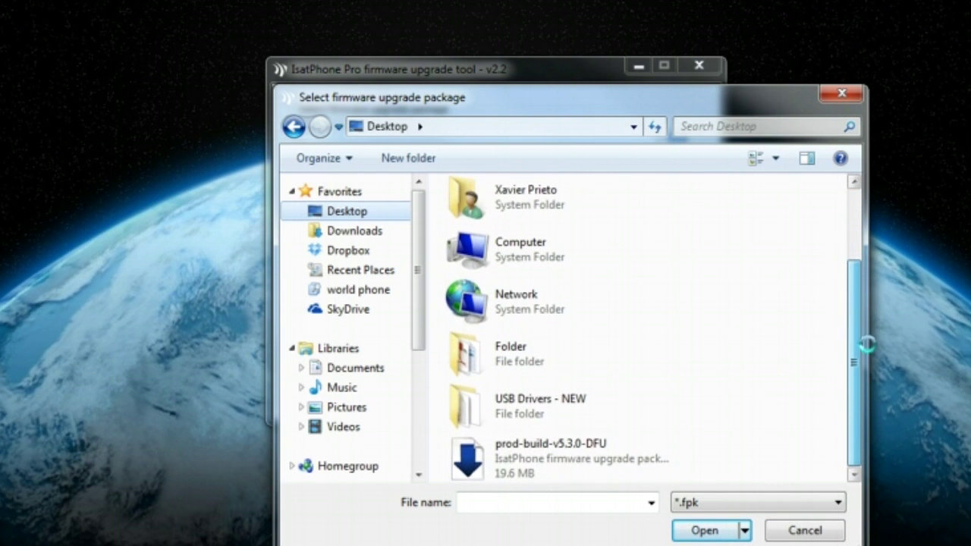
double_click(583, 443)
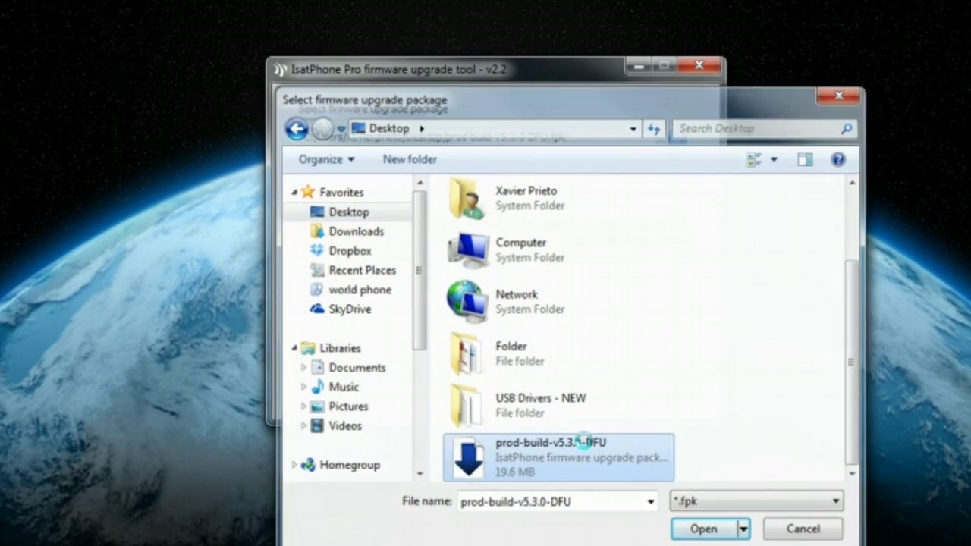
key(Return)
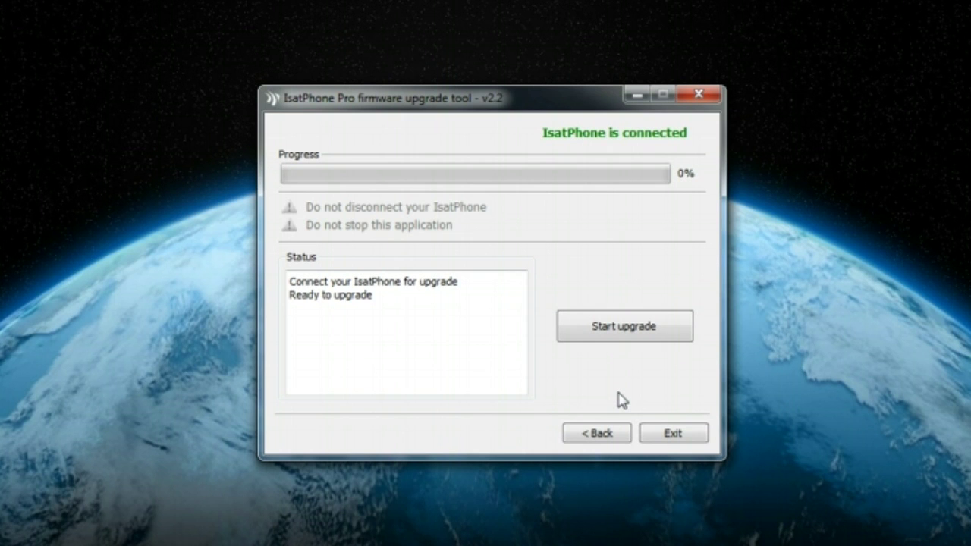
Start the firmware upgrade, wait for 100% success, then close the tool.
click(619, 345)
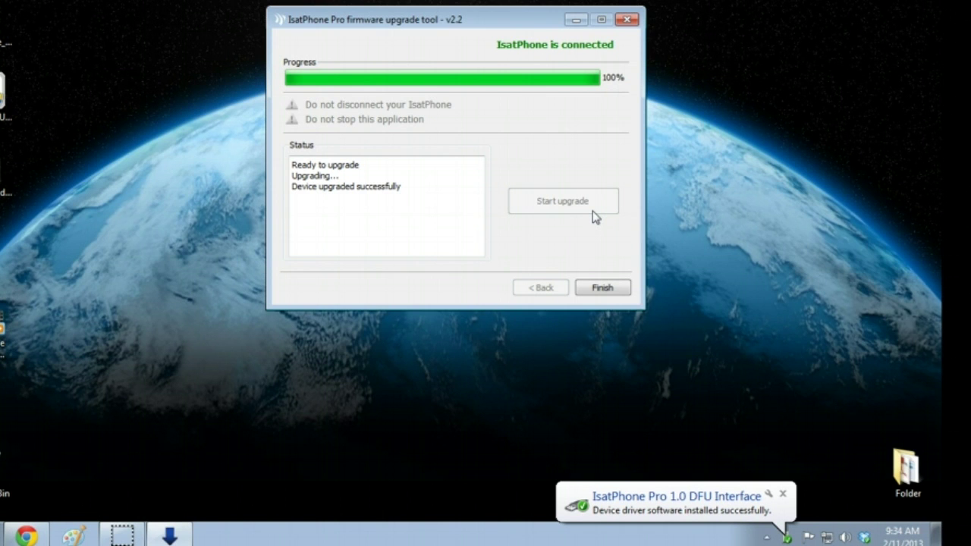
click(621, 289)
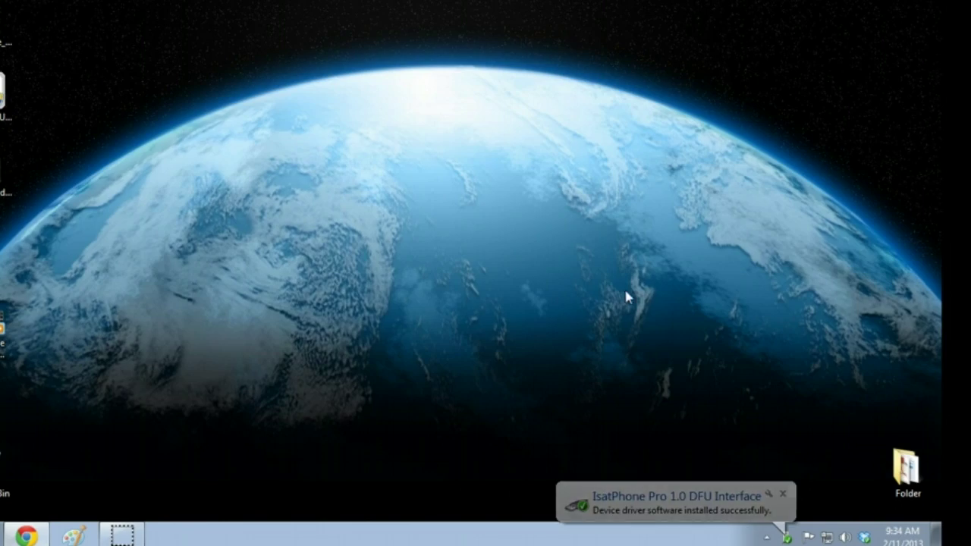